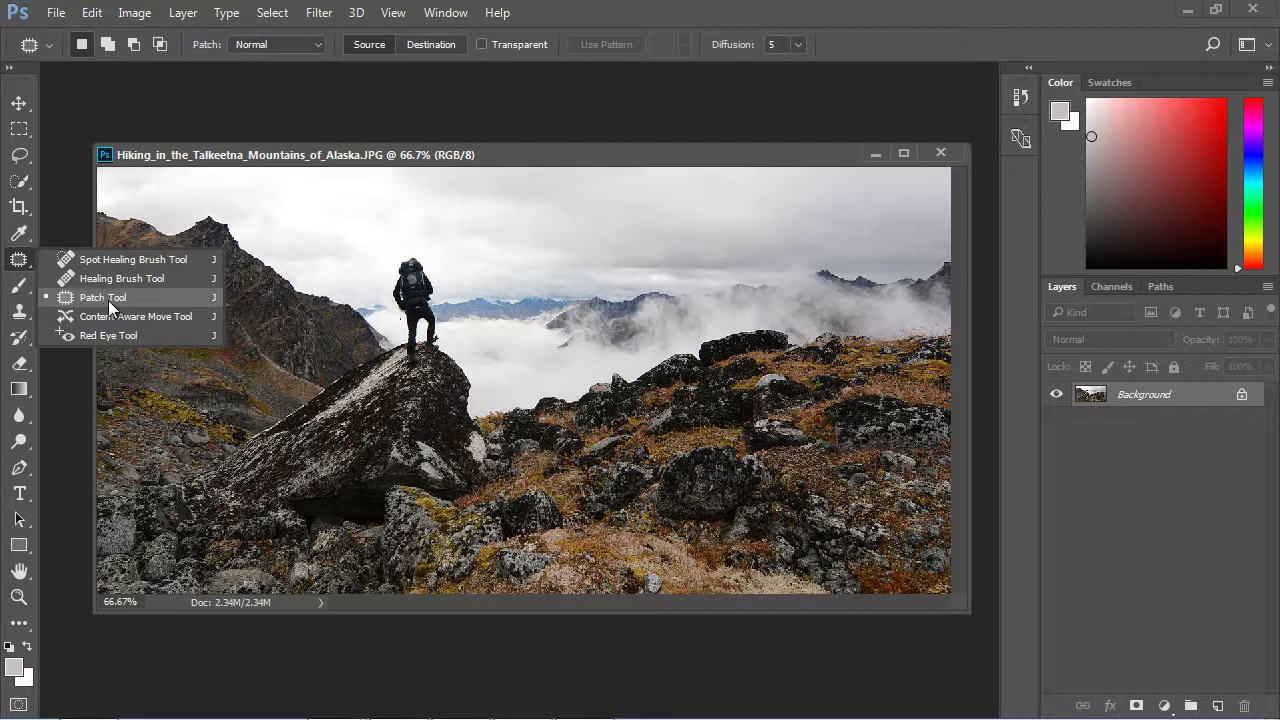
Switch the Patch tool's mode from Normal to Content-Aware in the options bar
{"action": "left_click", "coordinate": [319, 43]}
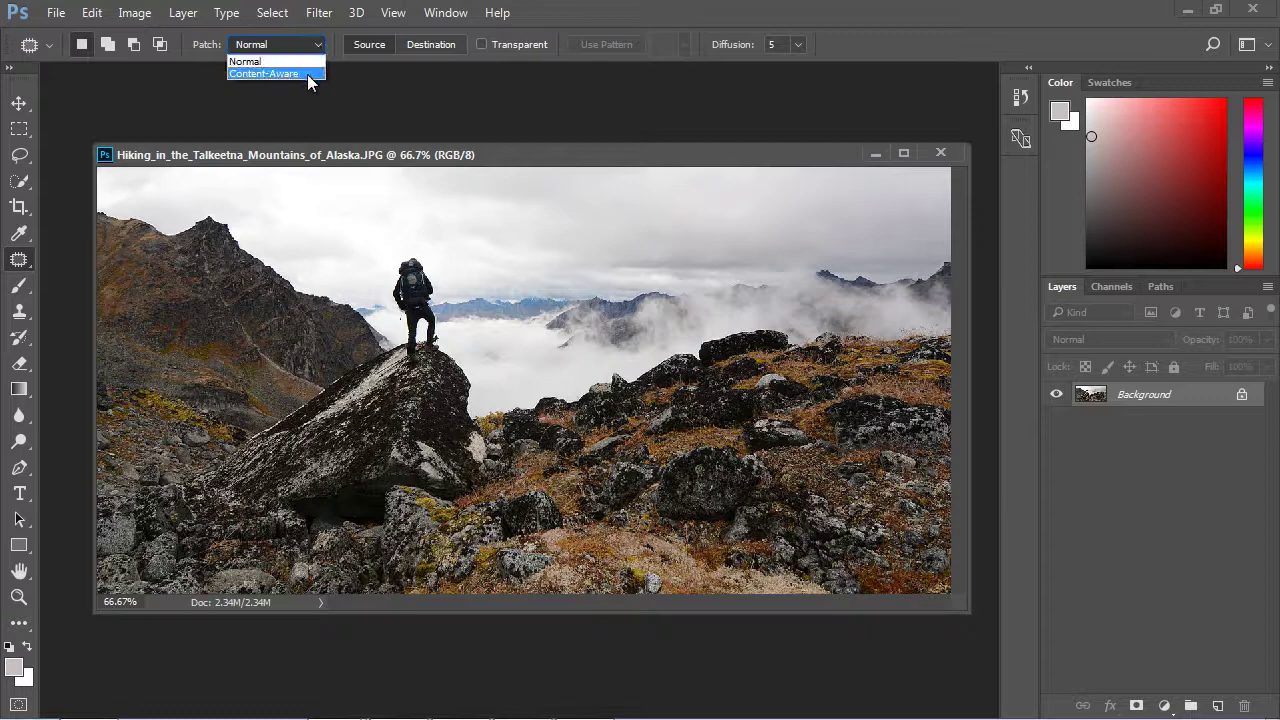
{"action": "left_click", "coordinate": [347, 36]}
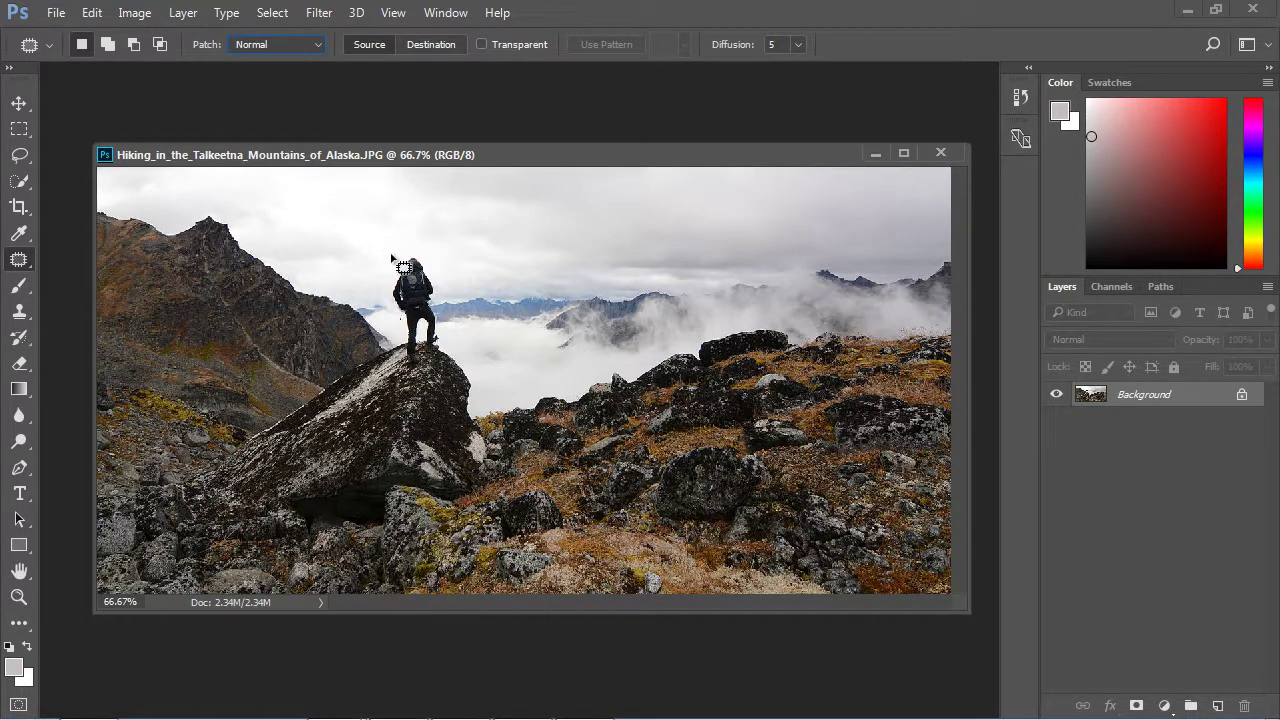
{"action": "left_click", "coordinate": [320, 47]}
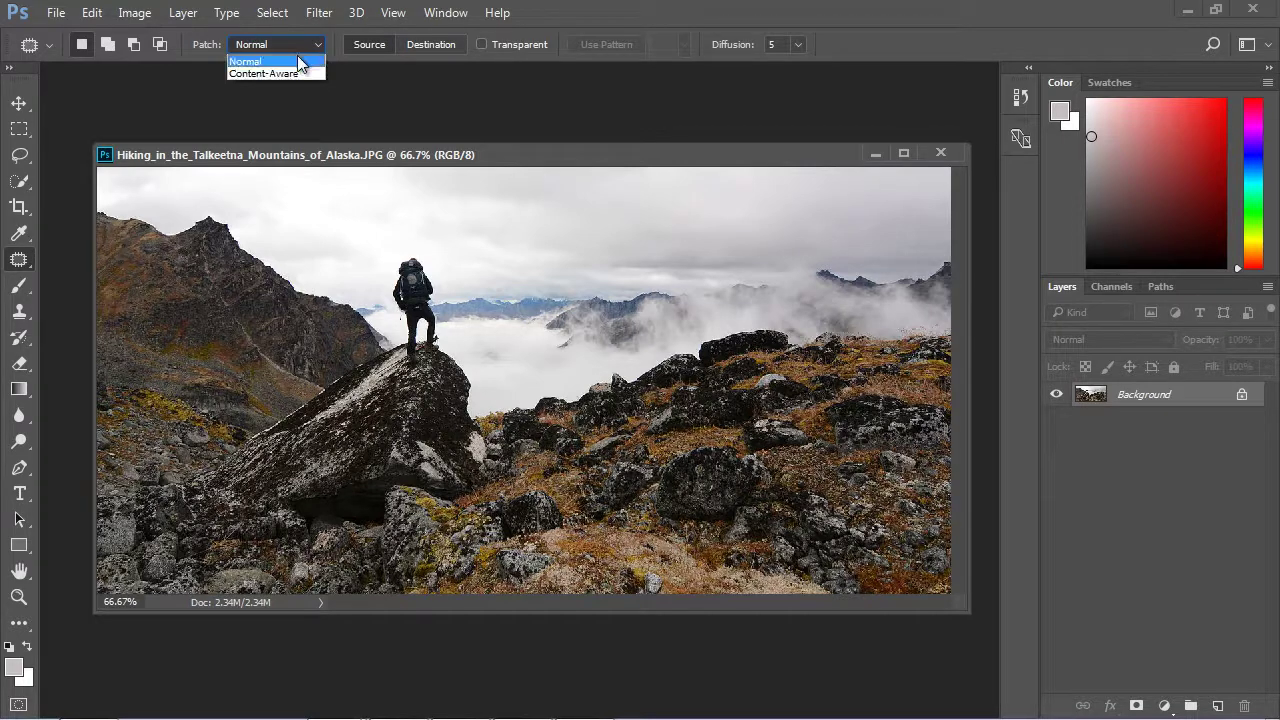
{"action": "left_click", "coordinate": [297, 74]}
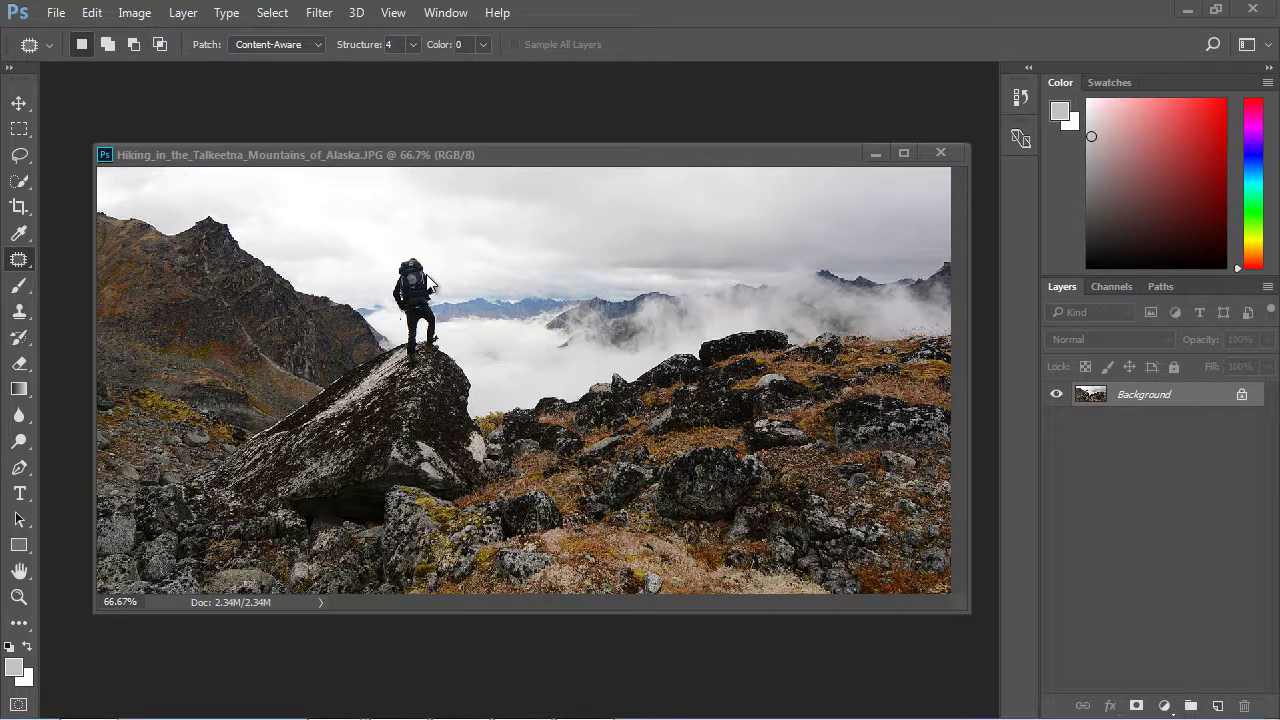
Outline the hiker on the rock and drag the patch onto empty sky to the right
{"action": "left_click_drag", "start_coordinate": [428, 278], "coordinate": [408, 264]}
{"action": "mouse_move", "coordinate": [408, 348]}
{"action": "left_mouse_down"}
{"action": "mouse_move", "coordinate": [442, 296]}
{"action": "mouse_move", "coordinate": [412, 250]}
{"action": "mouse_move", "coordinate": [392, 290]}
{"action": "mouse_move", "coordinate": [404, 328]}
{"action": "mouse_move", "coordinate": [434, 346]}
{"action": "mouse_move", "coordinate": [417, 346]}
{"action": "mouse_move", "coordinate": [445, 362]}
{"action": "mouse_move", "coordinate": [401, 346]}
{"action": "left_mouse_up"}
{"action": "left_click", "coordinate": [393, 262]}
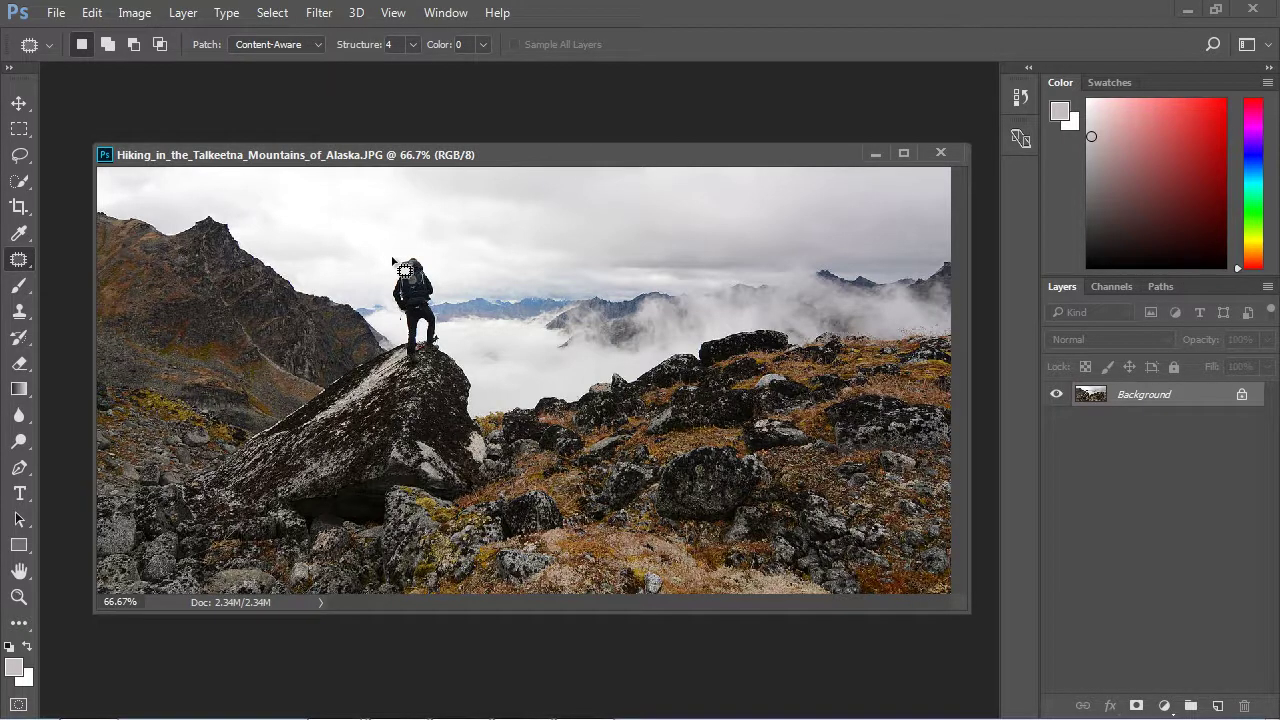
{"action": "mouse_move", "coordinate": [393, 261]}
{"action": "left_mouse_down"}
{"action": "mouse_move", "coordinate": [392, 328]}
{"action": "mouse_move", "coordinate": [423, 354]}
{"action": "mouse_move", "coordinate": [450, 350]}
{"action": "mouse_move", "coordinate": [445, 272]}
{"action": "left_mouse_up"}
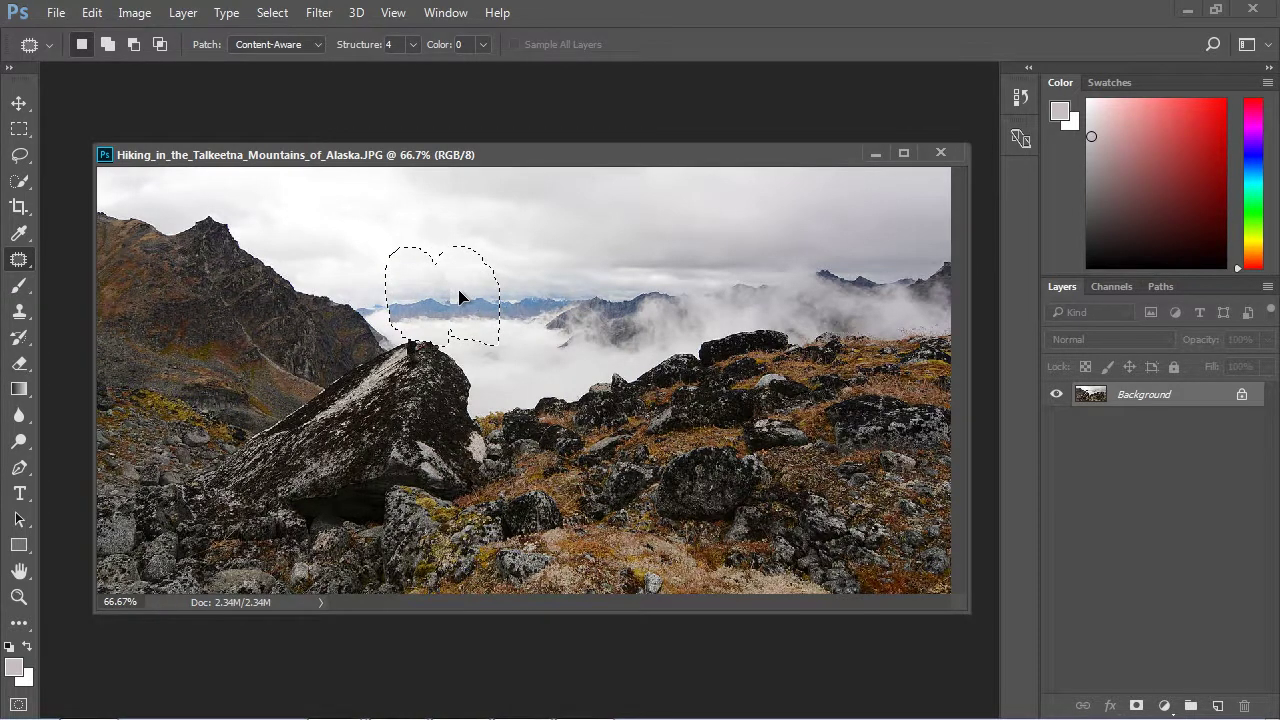
{"action": "left_click_drag", "start_coordinate": [459, 297], "coordinate": [476, 297]}
{"action": "left_click_drag", "start_coordinate": [476, 297], "coordinate": [475, 297]}
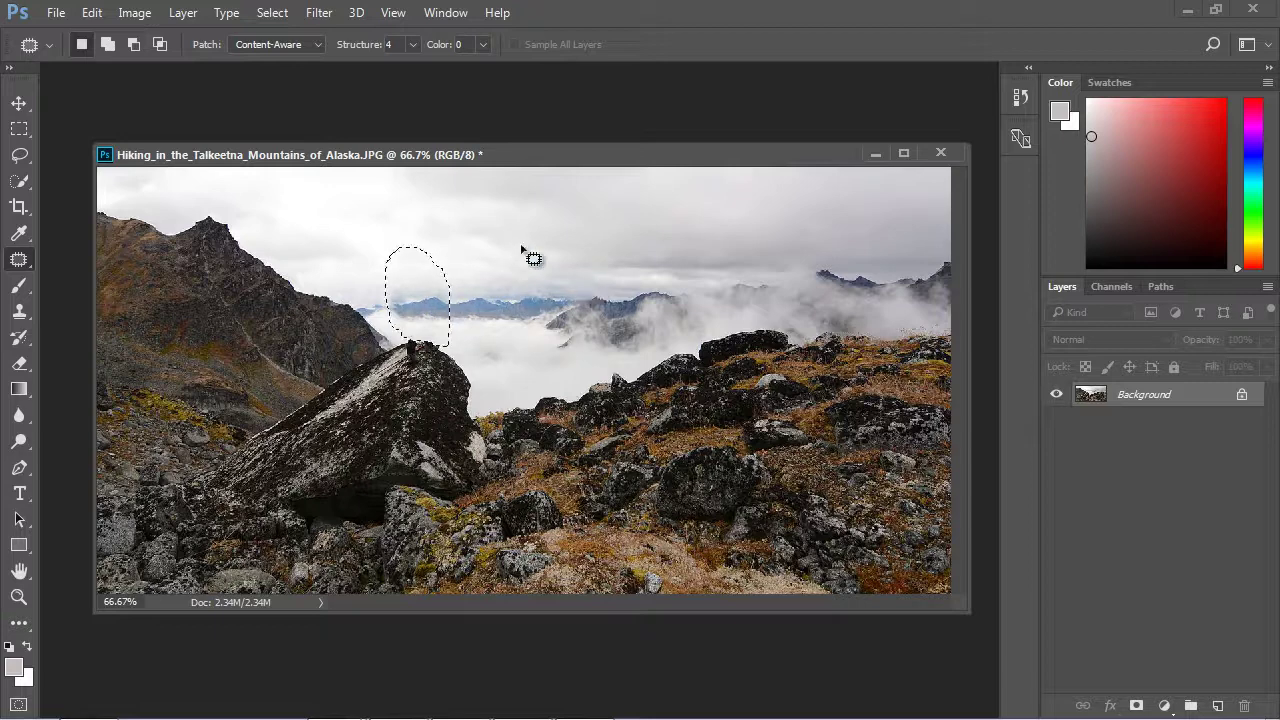
Patch the rock peak's tip with clean rock from down-left, deselecting before and after
{"action": "key", "text": "ctrl+d"}
{"action": "mouse_move", "coordinate": [418, 350]}
{"action": "left_mouse_down"}
{"action": "mouse_move", "coordinate": [436, 344]}
{"action": "mouse_move", "coordinate": [464, 386]}
{"action": "mouse_move", "coordinate": [440, 368]}
{"action": "left_mouse_up"}
{"action": "left_click_drag", "start_coordinate": [440, 368], "coordinate": [397, 387]}
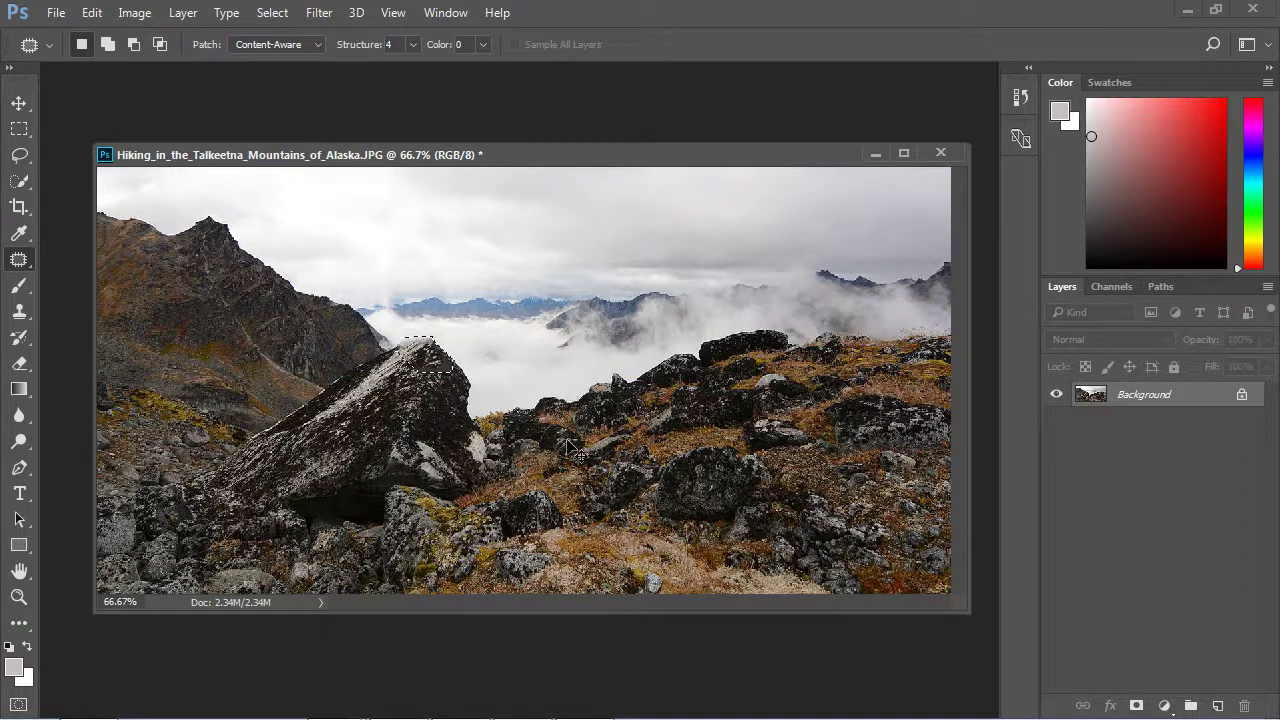
{"action": "key", "text": "ctrl+d"}
Open NZ_Landscape_from_the_van.jpg via File > Open
{"action": "left_click", "coordinate": [57, 13]}
{"action": "left_click", "coordinate": [81, 61]}
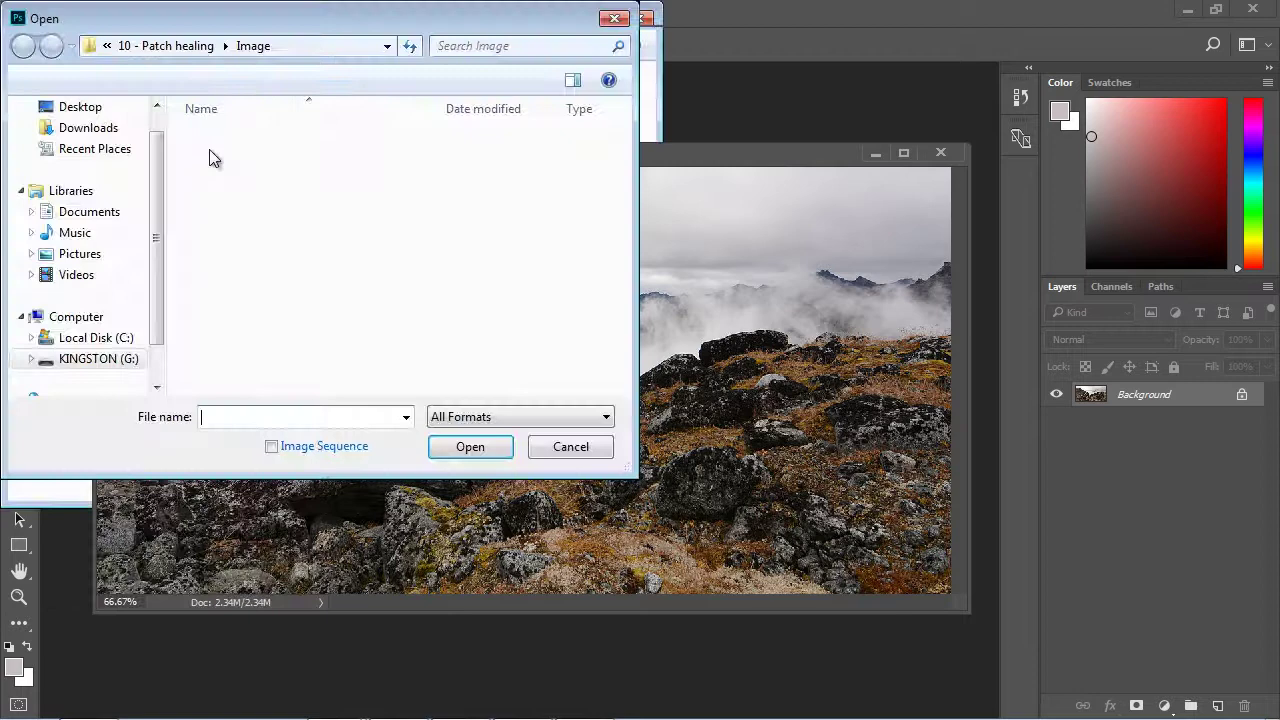
{"action": "left_click", "coordinate": [262, 222]}
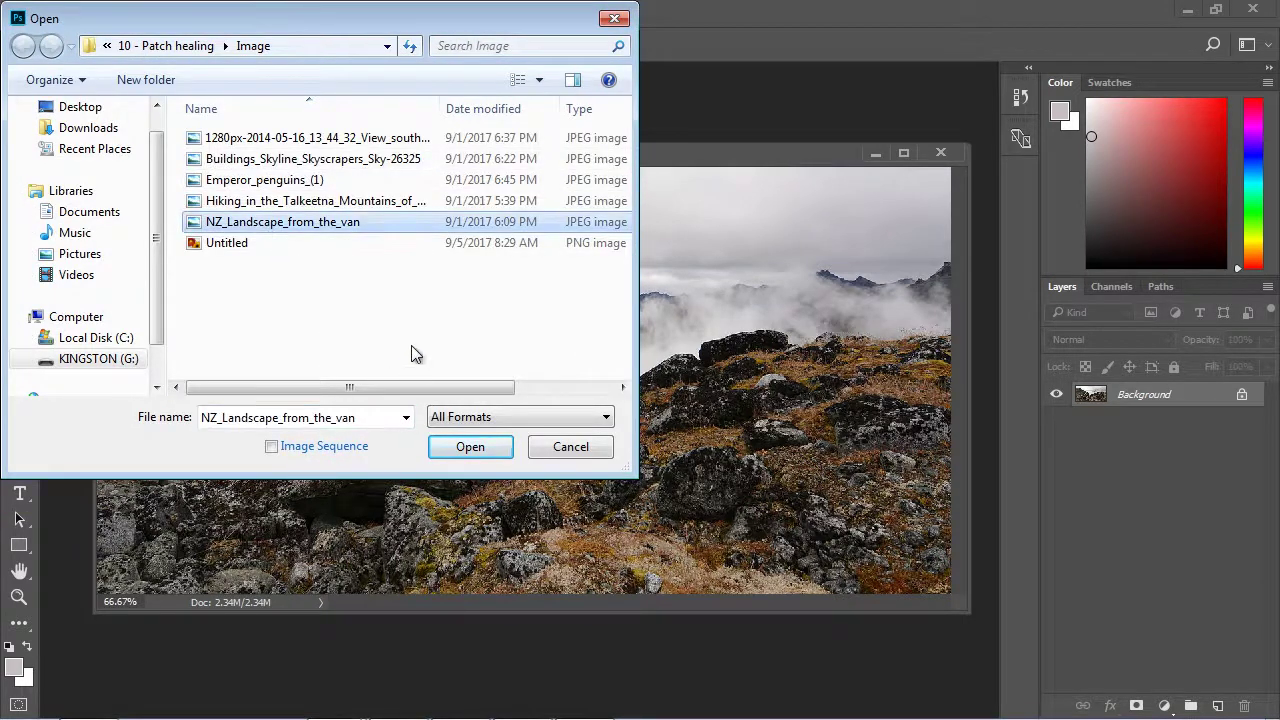
{"action": "left_click", "coordinate": [469, 447]}
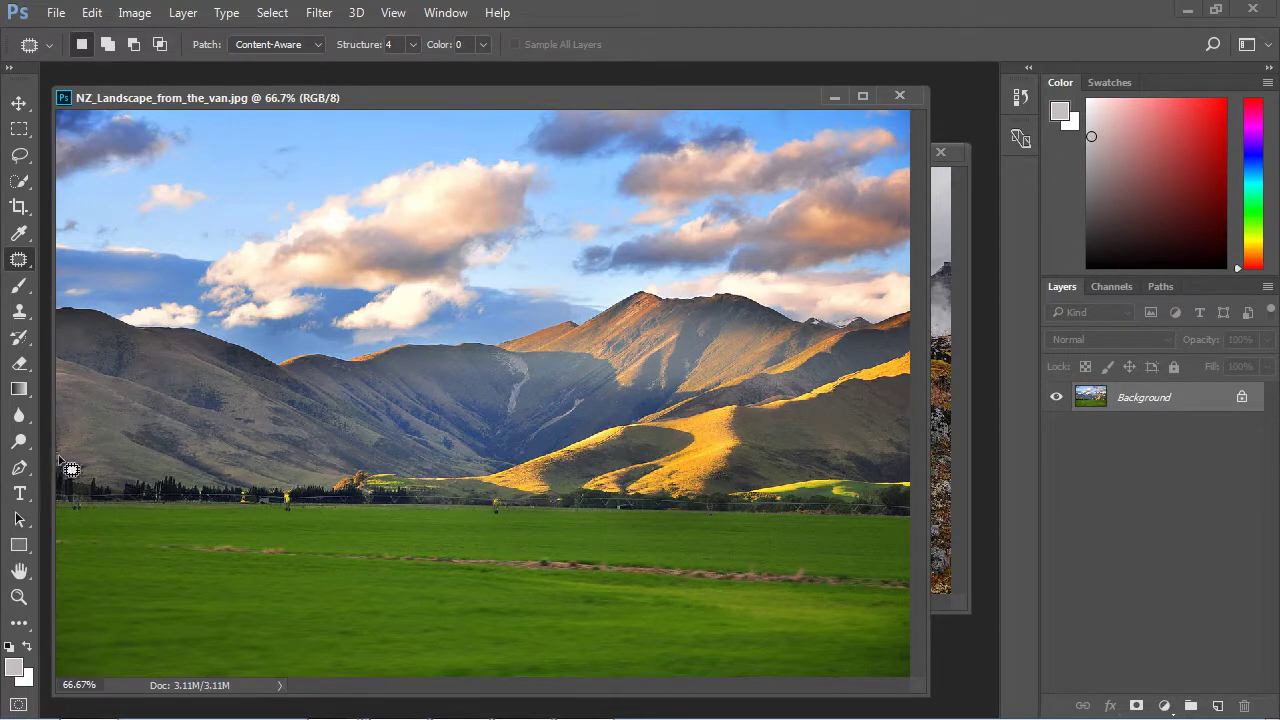
Patch the dark treeline band at the hills' base with grass from below, then deselect
{"action": "mouse_move", "coordinate": [58, 457]}
{"action": "left_mouse_down"}
{"action": "mouse_move", "coordinate": [782, 460]}
{"action": "mouse_move", "coordinate": [887, 476]}
{"action": "mouse_move", "coordinate": [912, 498]}
{"action": "mouse_move", "coordinate": [905, 518]}
{"action": "mouse_move", "coordinate": [833, 534]}
{"action": "mouse_move", "coordinate": [689, 539]}
{"action": "mouse_move", "coordinate": [95, 518]}
{"action": "mouse_move", "coordinate": [41, 512]}
{"action": "mouse_move", "coordinate": [58, 462]}
{"action": "left_mouse_up"}
{"action": "left_click_drag", "start_coordinate": [455, 505], "coordinate": [555, 411]}
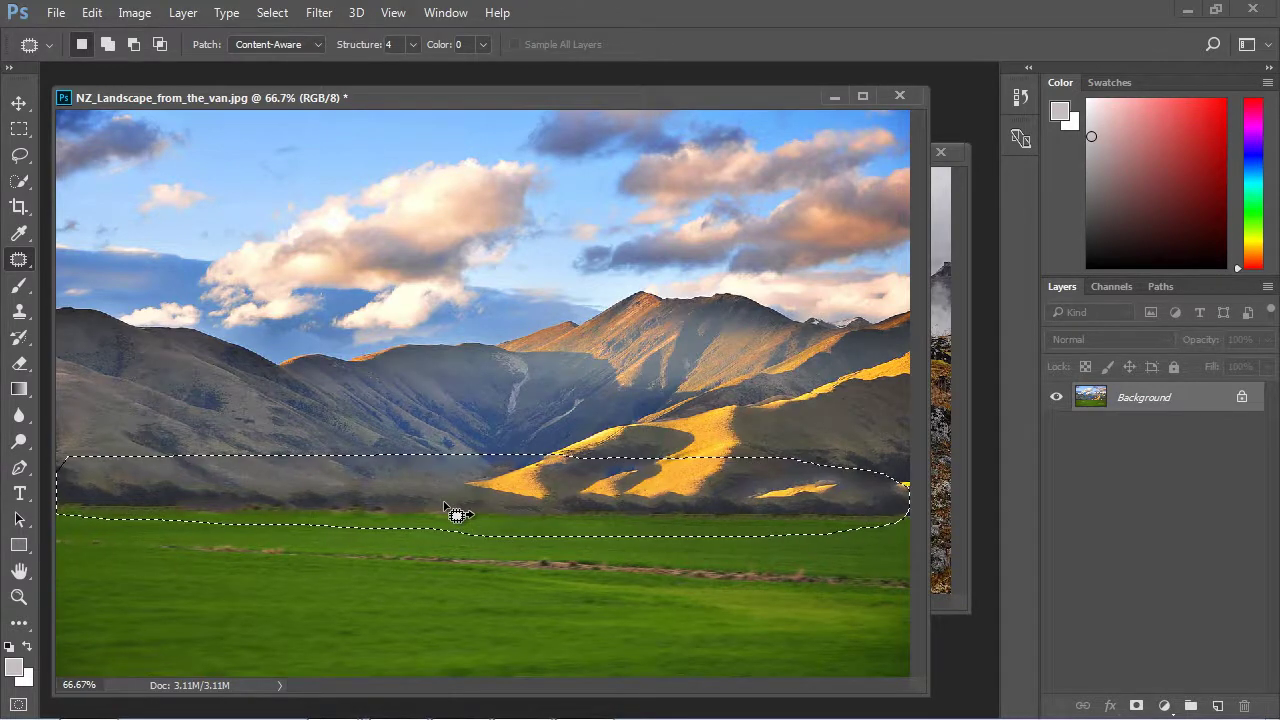
{"action": "left_click_drag", "start_coordinate": [456, 514], "coordinate": [491, 554]}
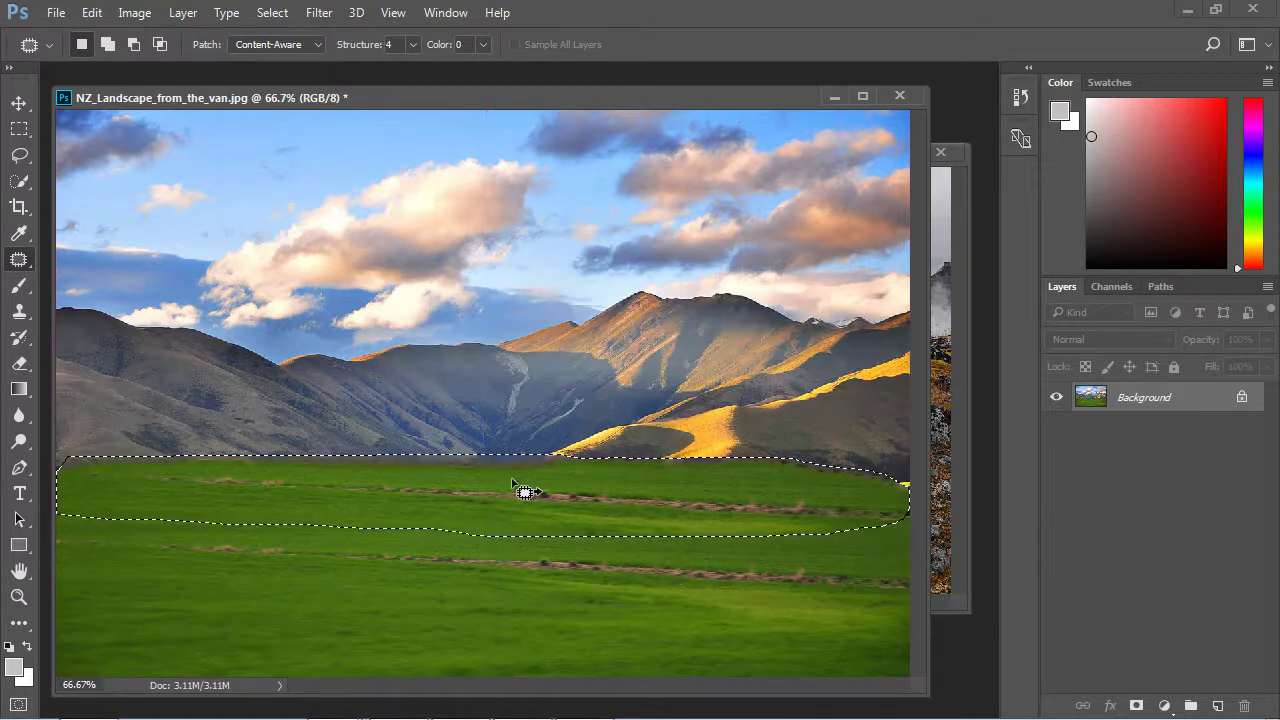
{"action": "key", "text": "ctrl+d"}
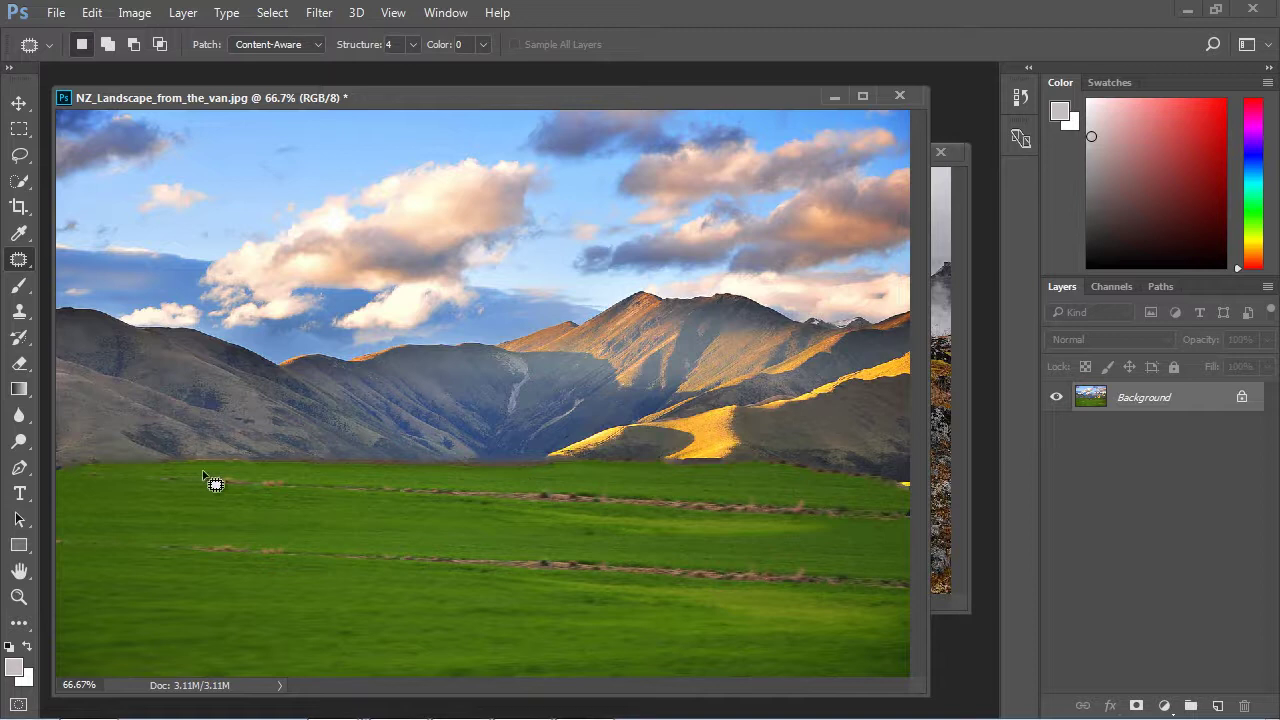
Patch the upper and lower dirt tracks with clean grass from below, deselecting after each
{"action": "mouse_move", "coordinate": [213, 471]}
{"action": "left_mouse_down"}
{"action": "mouse_move", "coordinate": [149, 489]}
{"action": "mouse_move", "coordinate": [869, 531]}
{"action": "mouse_move", "coordinate": [937, 521]}
{"action": "mouse_move", "coordinate": [758, 490]}
{"action": "mouse_move", "coordinate": [210, 478]}
{"action": "left_mouse_up"}
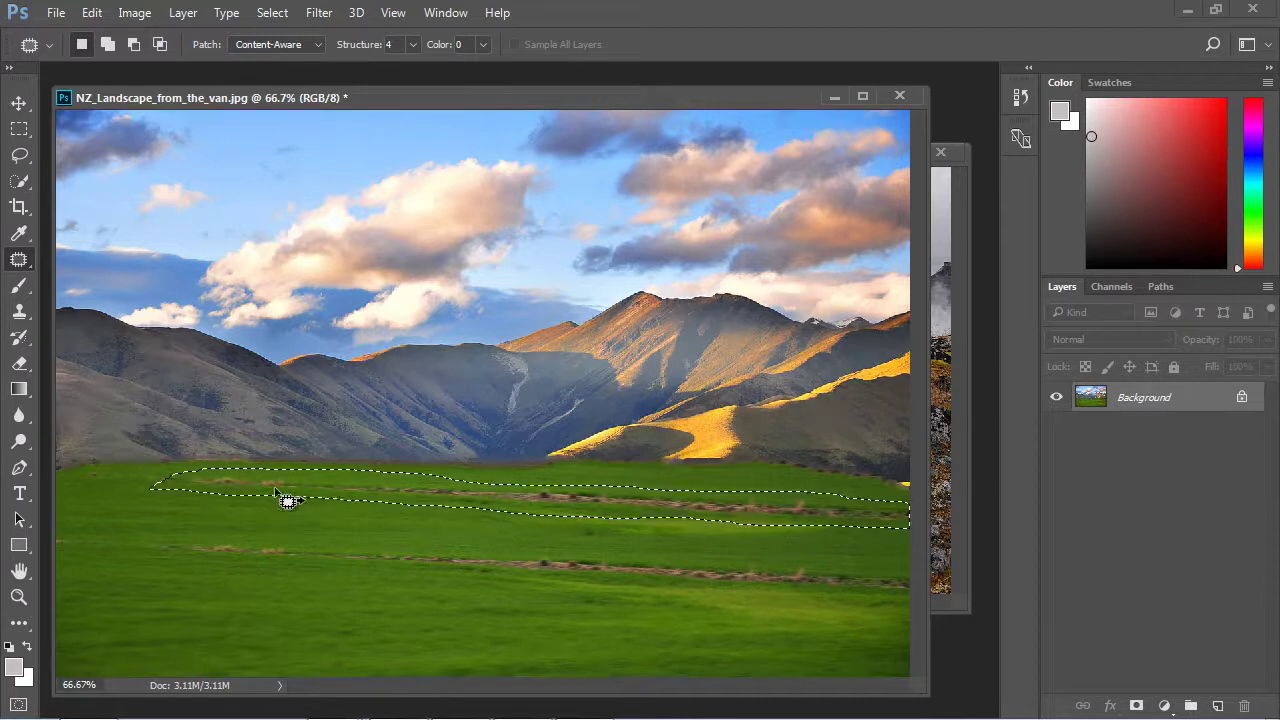
{"action": "left_click_drag", "start_coordinate": [363, 494], "coordinate": [331, 514]}
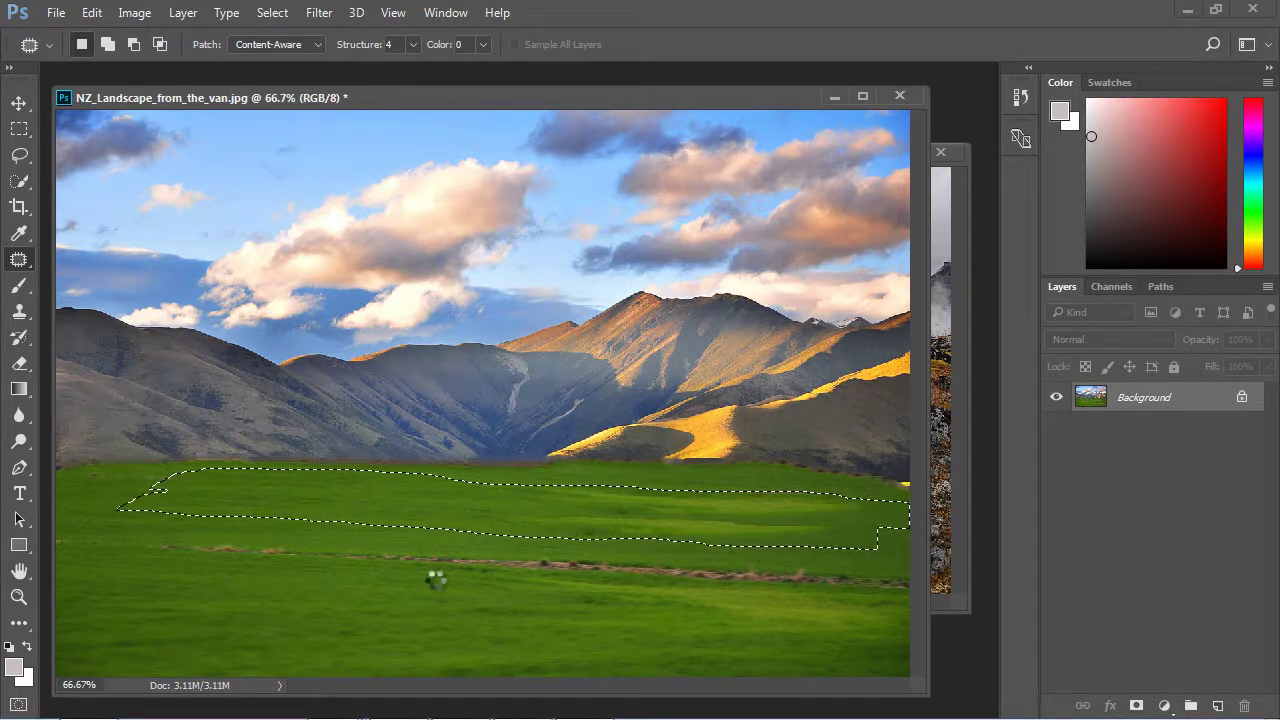
{"action": "key", "text": "ctrl+d"}
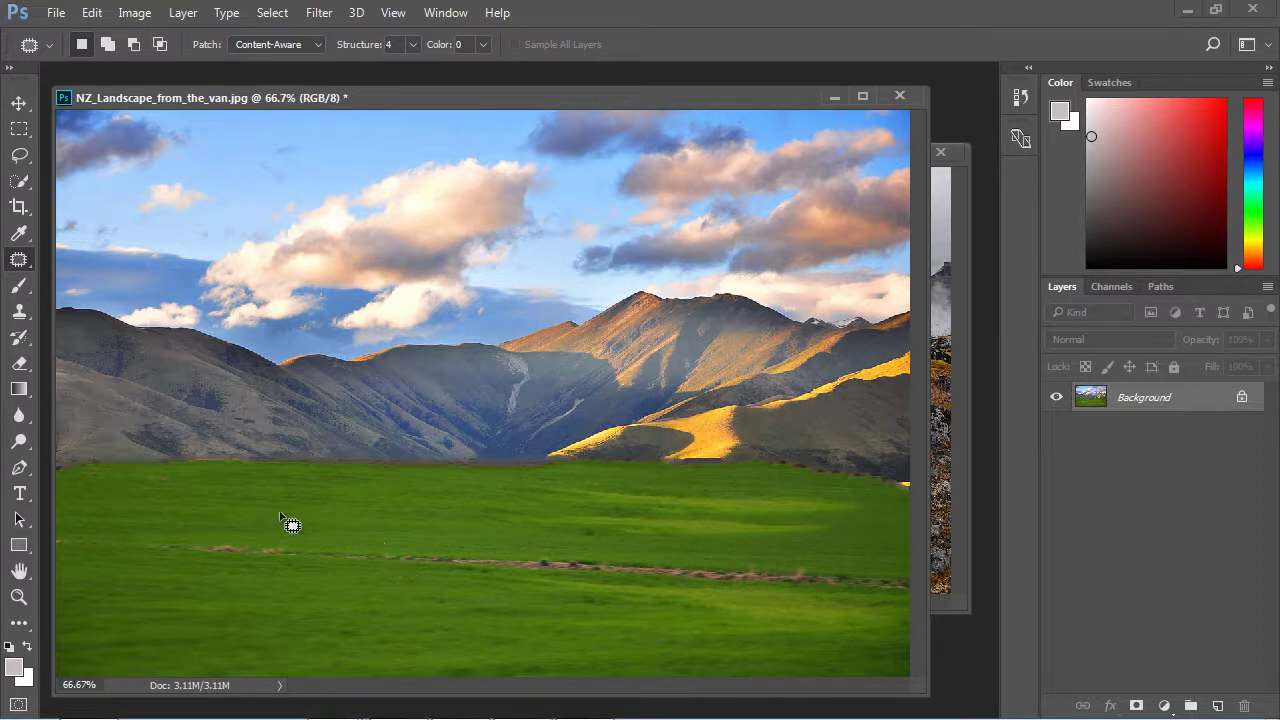
{"action": "mouse_move", "coordinate": [281, 514]}
{"action": "left_mouse_down"}
{"action": "mouse_move", "coordinate": [118, 559]}
{"action": "mouse_move", "coordinate": [265, 594]}
{"action": "mouse_move", "coordinate": [931, 609]}
{"action": "mouse_move", "coordinate": [903, 571]}
{"action": "mouse_move", "coordinate": [788, 555]}
{"action": "mouse_move", "coordinate": [652, 559]}
{"action": "mouse_move", "coordinate": [285, 520]}
{"action": "left_mouse_up"}
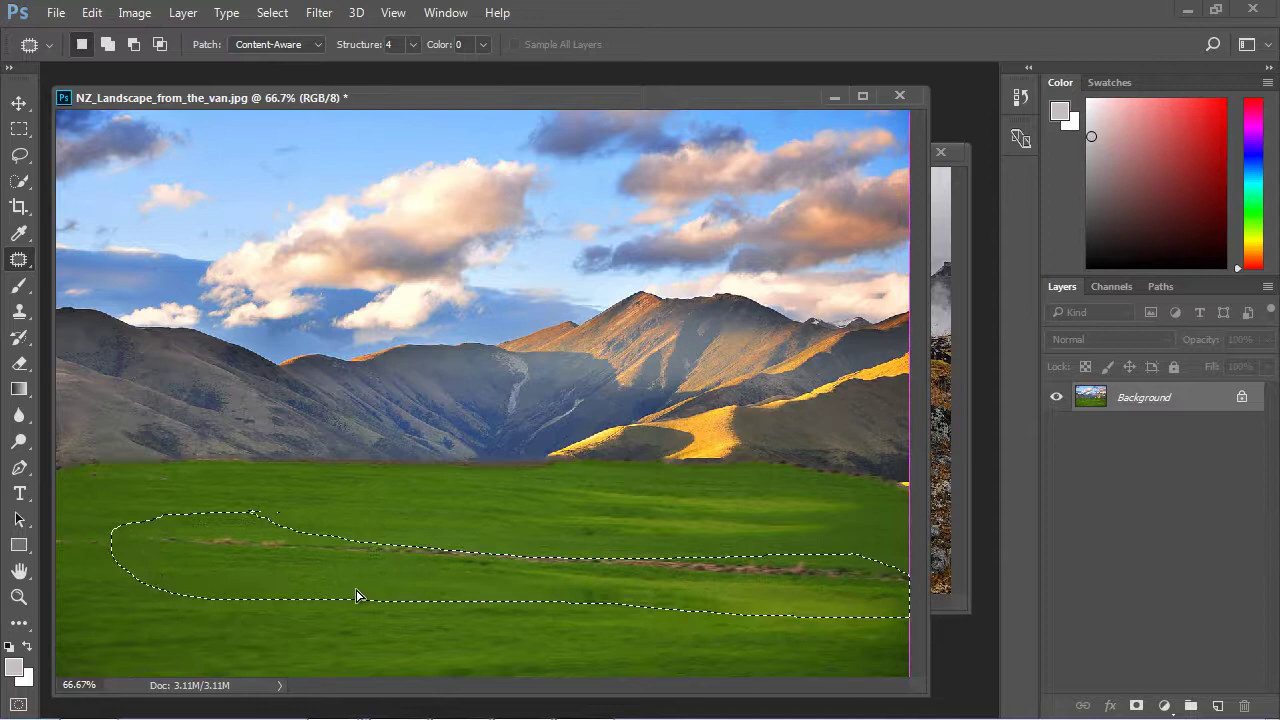
{"action": "left_click_drag", "start_coordinate": [357, 596], "coordinate": [529, 557]}
{"action": "key", "text": "ctrl+d"}
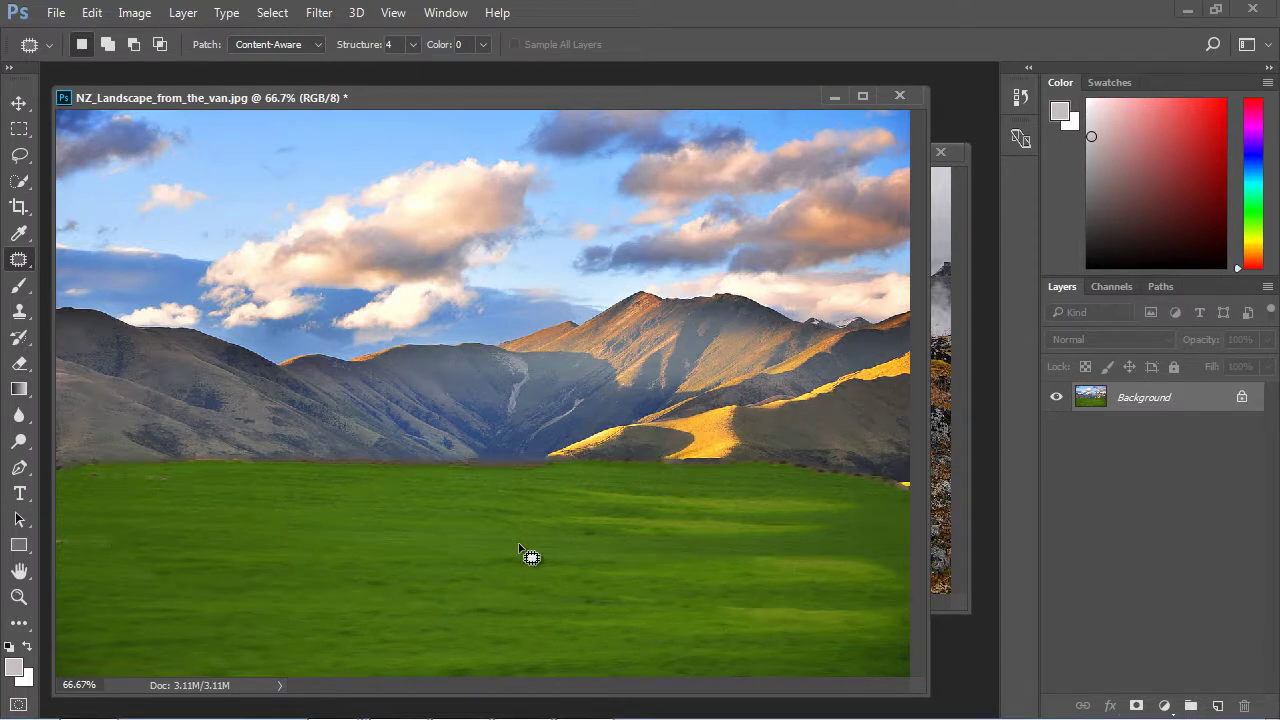
Set the Patch tool back to Normal mode with Destination enabled
{"action": "left_click", "coordinate": [320, 44]}
{"action": "left_click", "coordinate": [301, 46]}
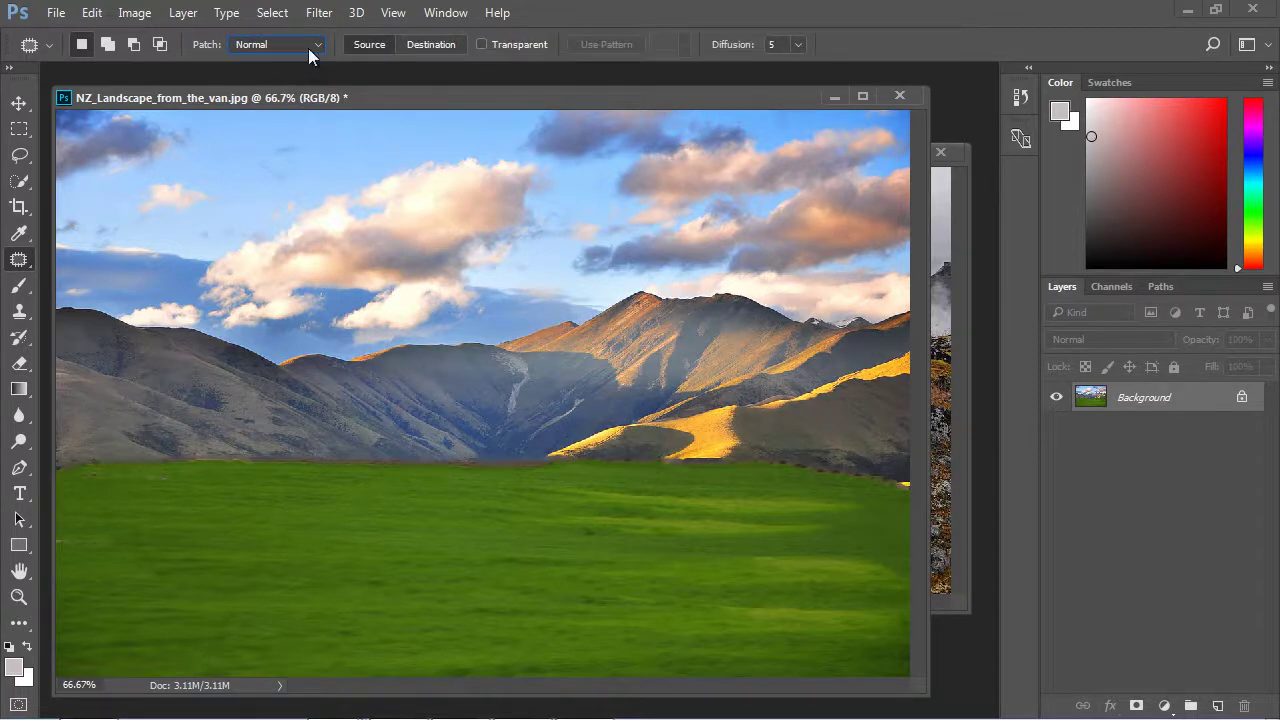
{"action": "left_click", "coordinate": [434, 43]}
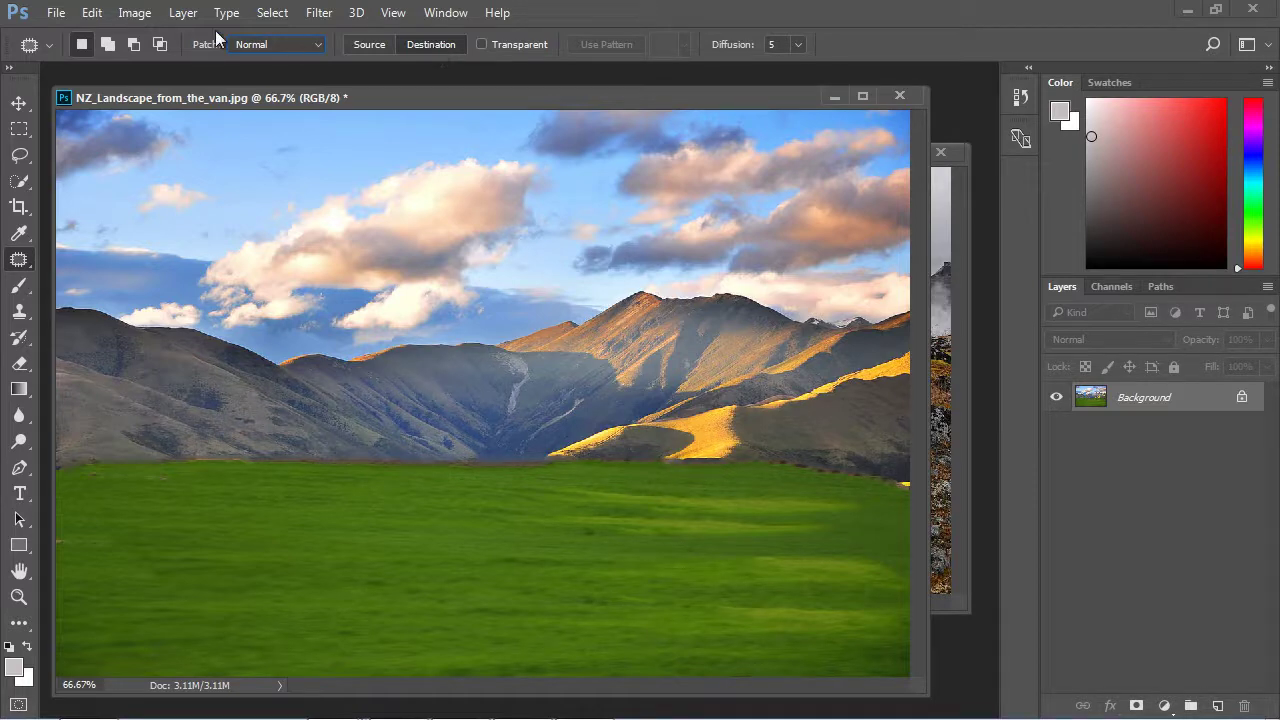
Open Emperor_penguins_(1).jpg via File > Open
{"action": "left_click", "coordinate": [54, 12]}
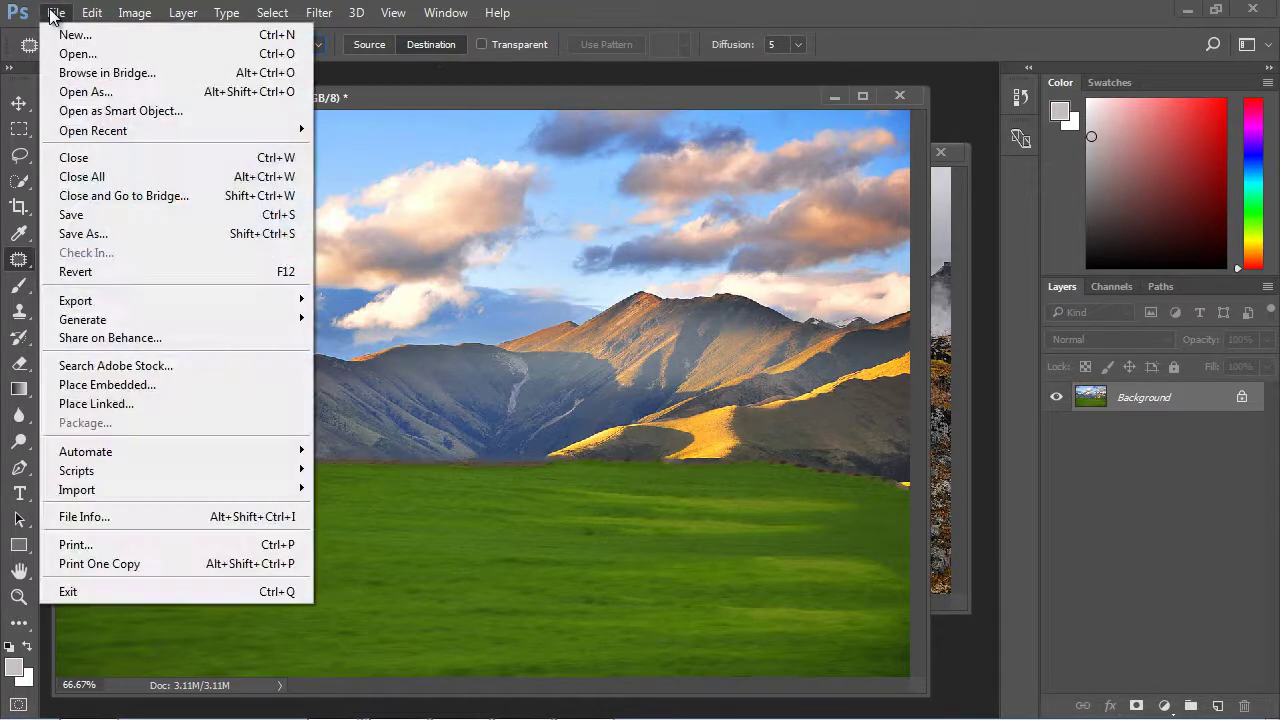
{"action": "left_click", "coordinate": [77, 55]}
{"action": "left_click", "coordinate": [400, 180]}
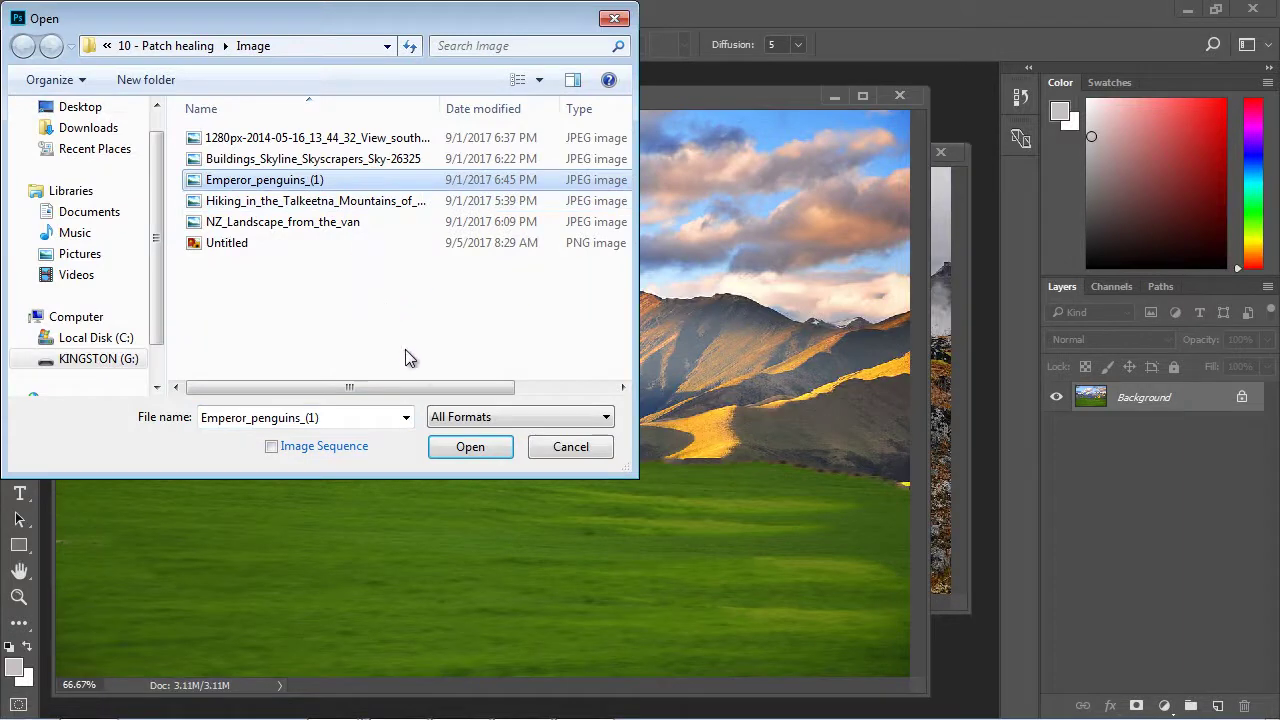
{"action": "left_click", "coordinate": [471, 448]}
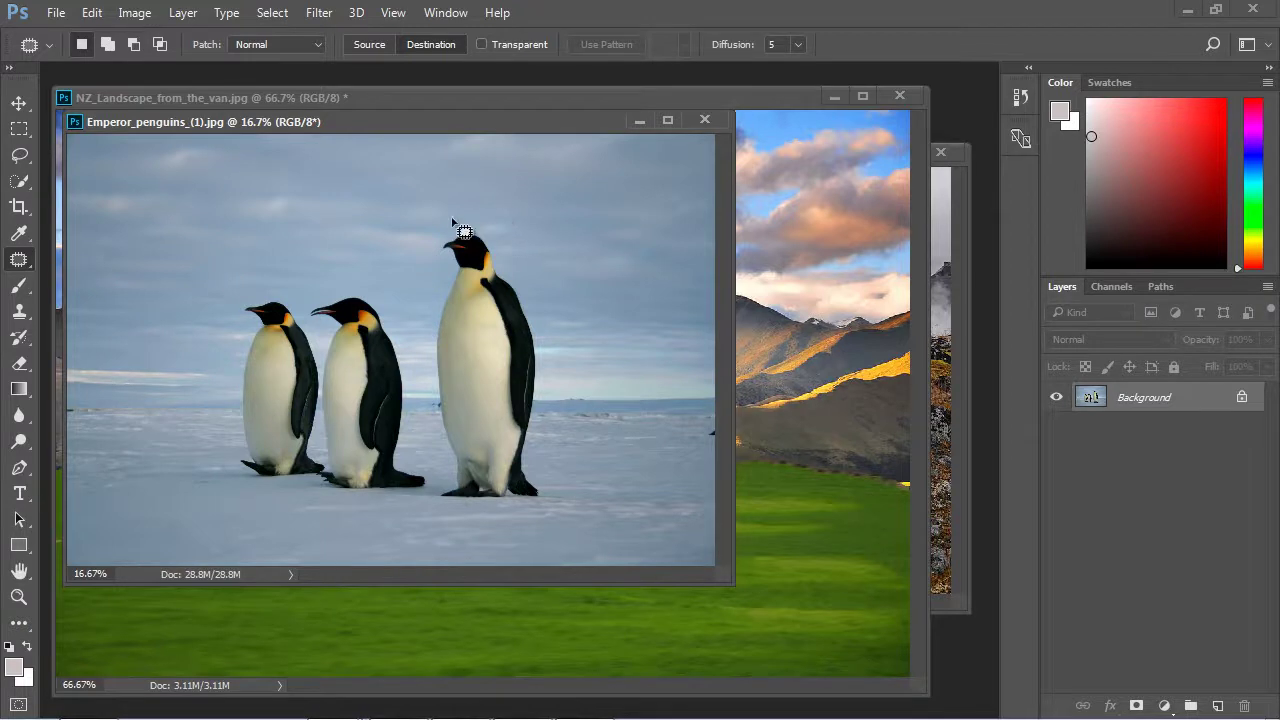
Copy the tall penguin to its right, then copy the two smaller penguins toward the left edge
{"action": "mouse_move", "coordinate": [425, 228]}
{"action": "left_mouse_down"}
{"action": "mouse_move", "coordinate": [428, 493]}
{"action": "mouse_move", "coordinate": [465, 518]}
{"action": "mouse_move", "coordinate": [575, 498]}
{"action": "mouse_move", "coordinate": [555, 338]}
{"action": "mouse_move", "coordinate": [493, 224]}
{"action": "mouse_move", "coordinate": [432, 226]}
{"action": "left_mouse_up"}
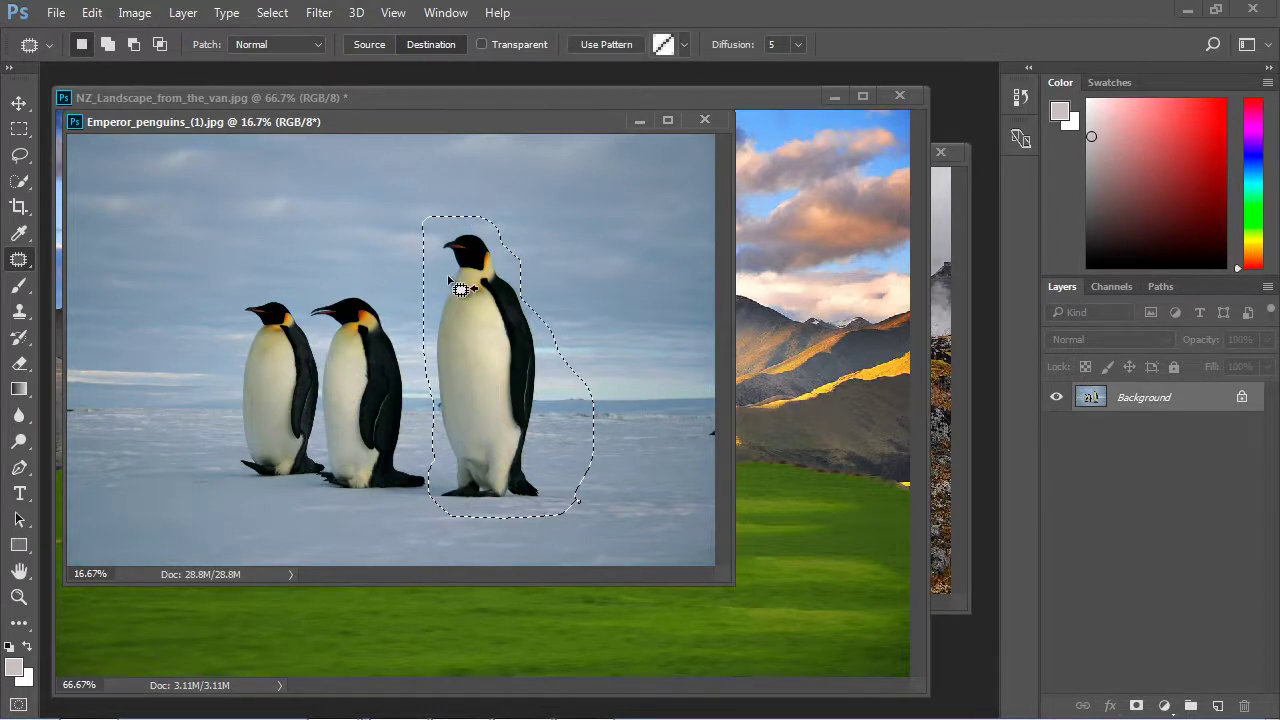
{"action": "left_click_drag", "start_coordinate": [453, 284], "coordinate": [589, 283]}
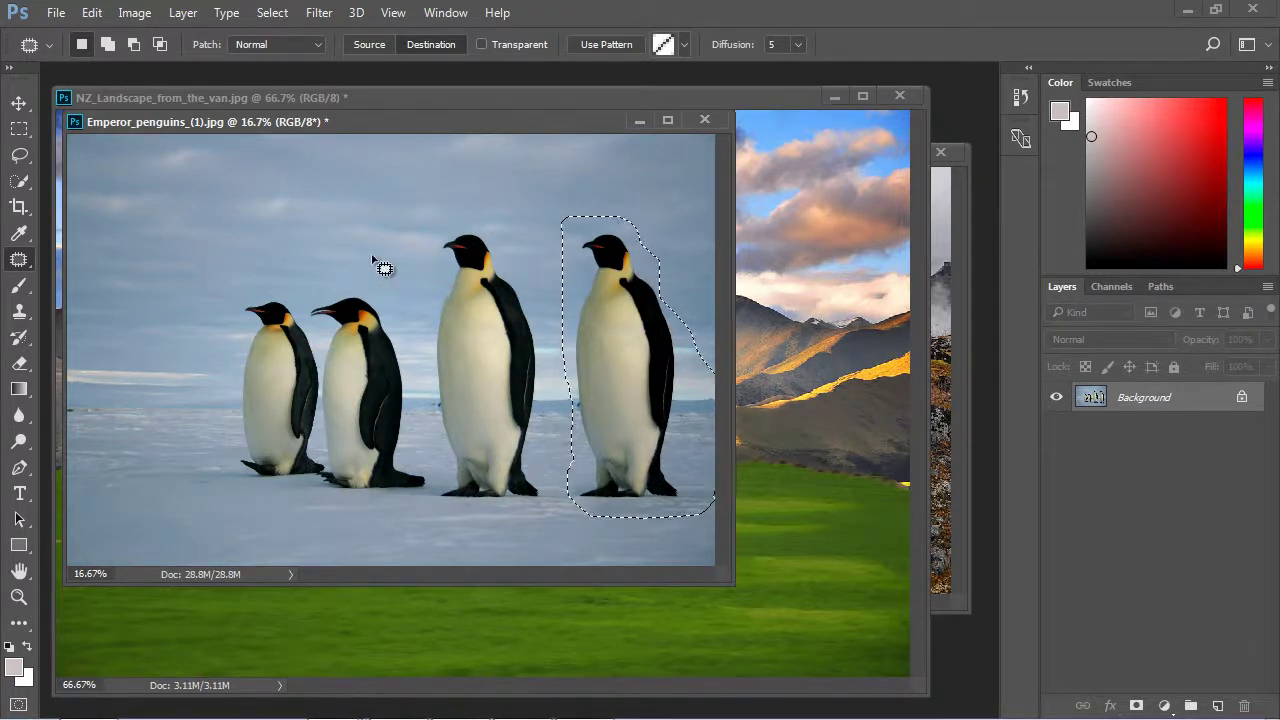
{"action": "key", "text": "ctrl+d"}
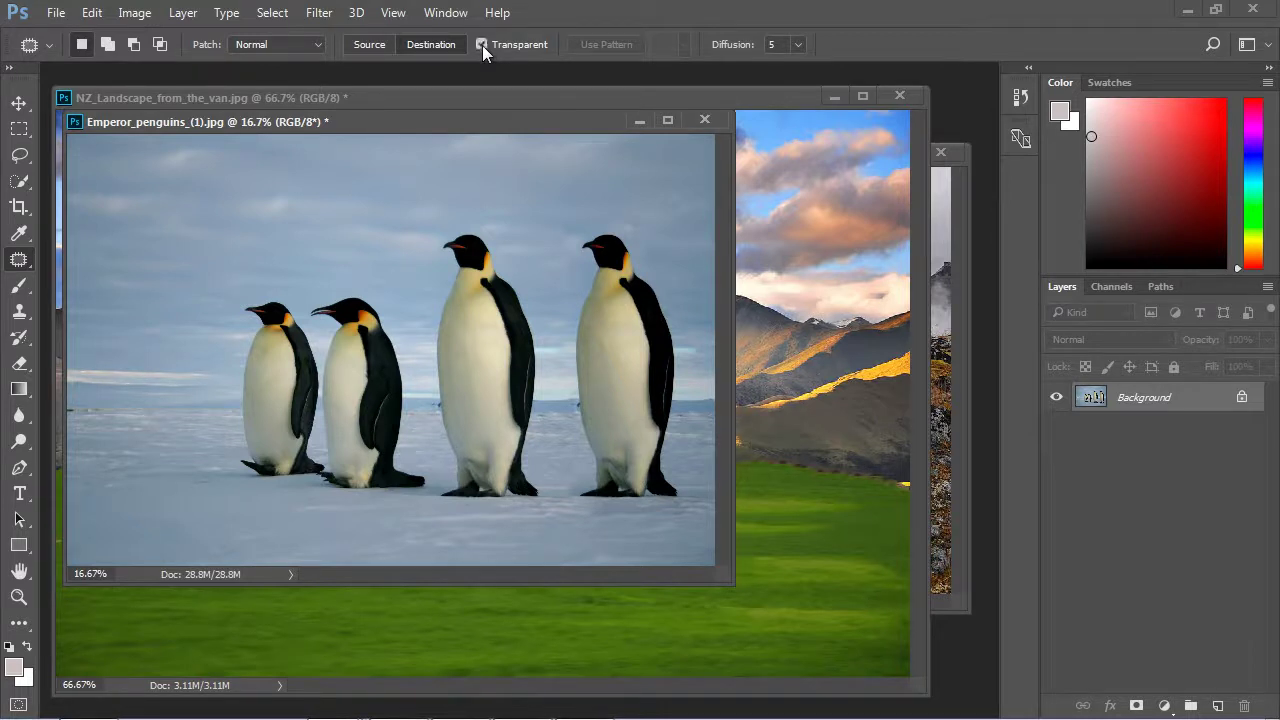
{"action": "mouse_move", "coordinate": [230, 284]}
{"action": "left_mouse_down"}
{"action": "mouse_move", "coordinate": [210, 444]}
{"action": "mouse_move", "coordinate": [249, 504]}
{"action": "mouse_move", "coordinate": [332, 523]}
{"action": "mouse_move", "coordinate": [410, 509]}
{"action": "mouse_move", "coordinate": [428, 491]}
{"action": "mouse_move", "coordinate": [420, 378]}
{"action": "mouse_move", "coordinate": [376, 296]}
{"action": "mouse_move", "coordinate": [213, 290]}
{"action": "left_mouse_up"}
{"action": "left_click_drag", "start_coordinate": [340, 358], "coordinate": [146, 362]}
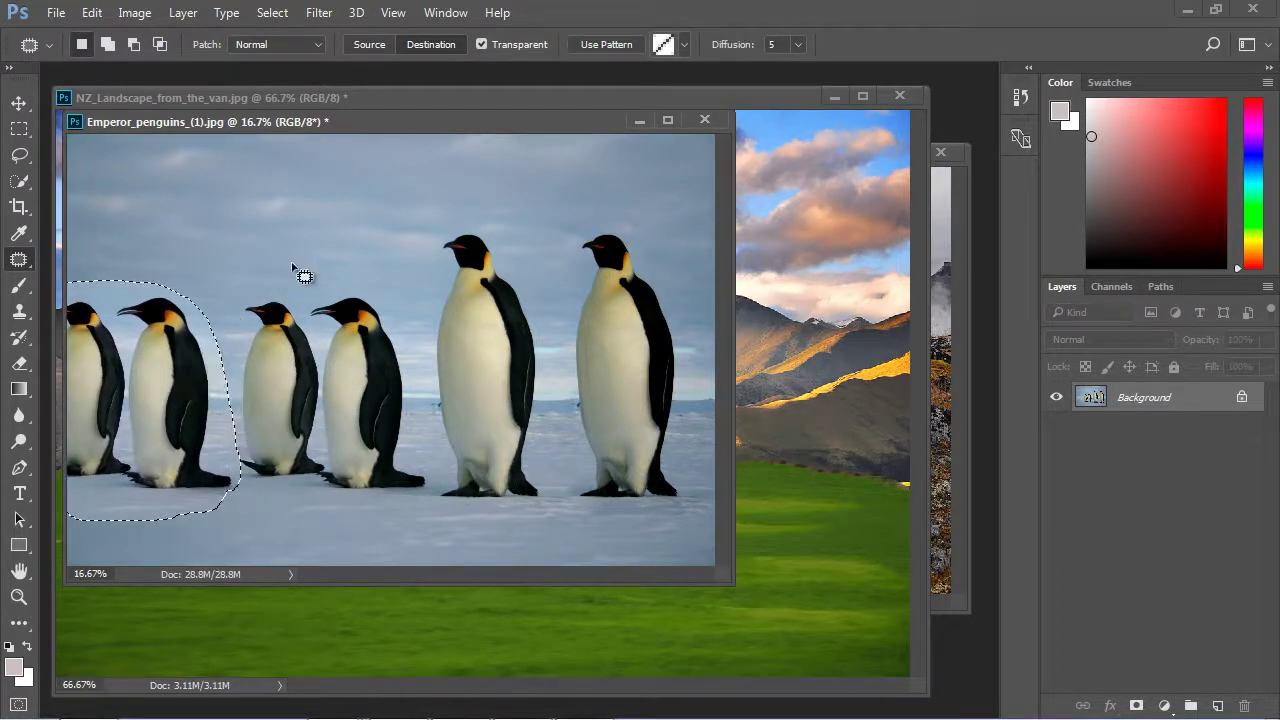